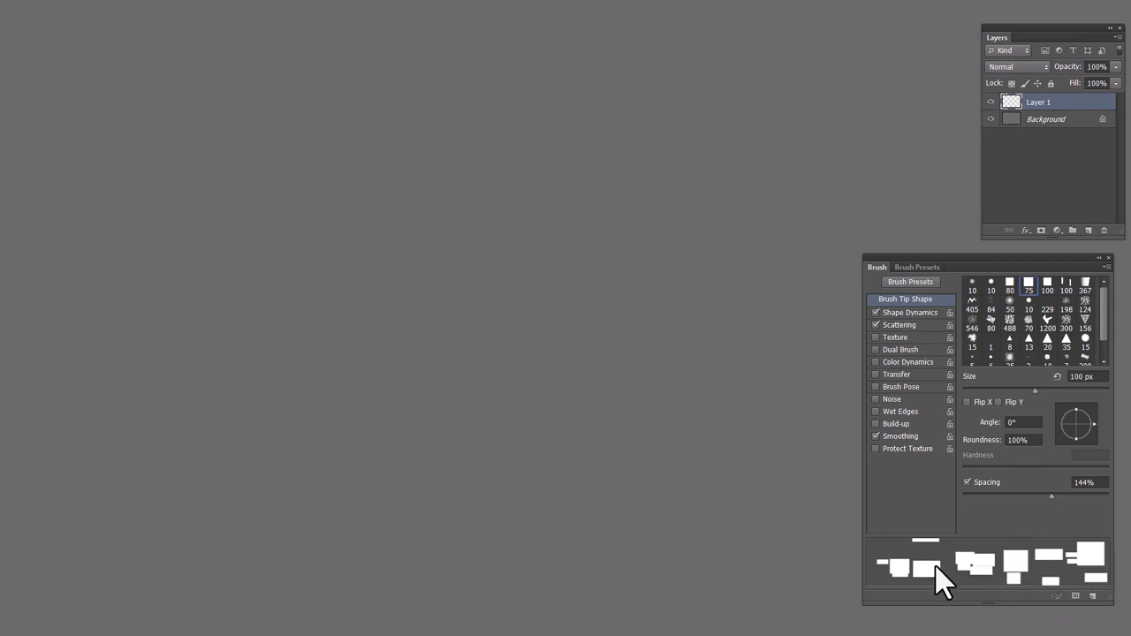
Step: Turn on Shape Dynamics and Scattering for the rectangle brush, with 306% scatter and count 2
left_click(911, 313)
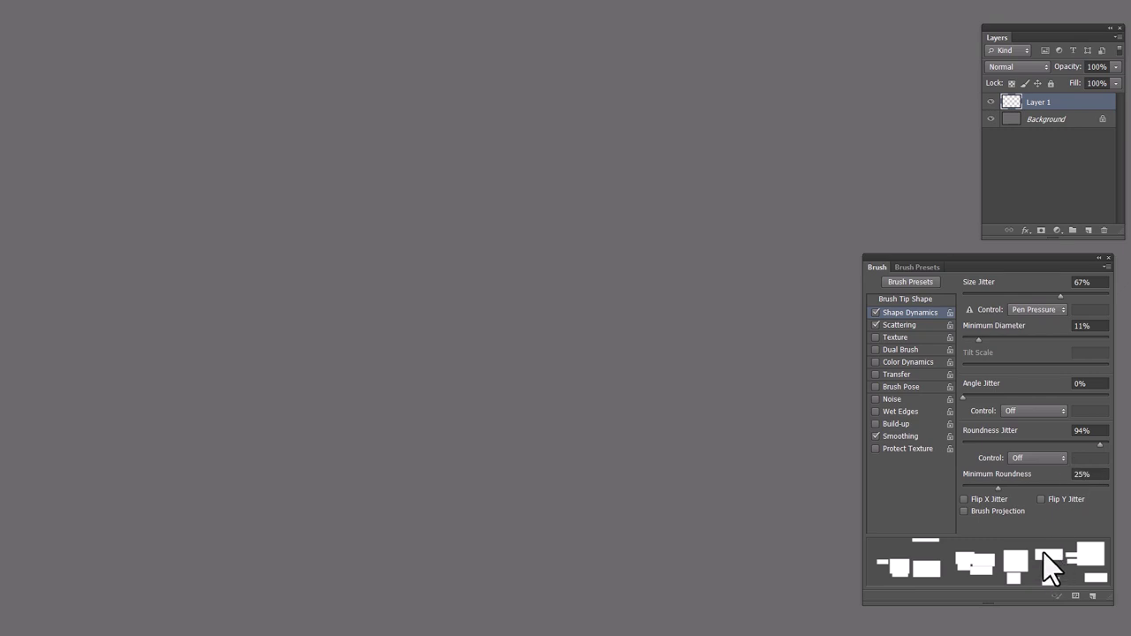
left_click(913, 327)
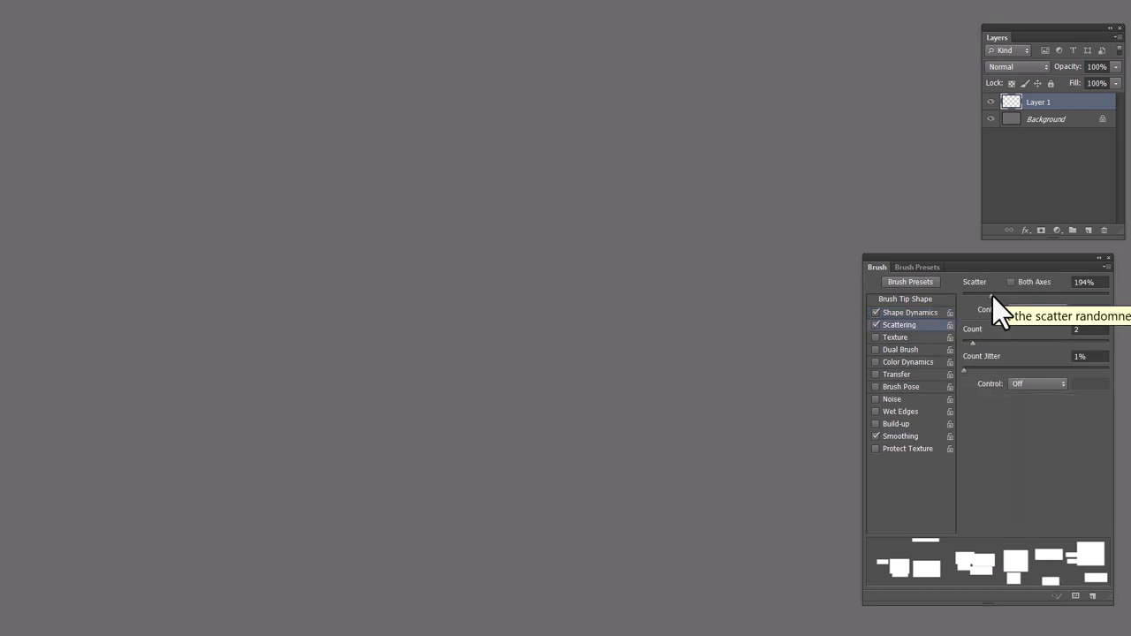
mouse_move(992, 298)
left_mouse_down()
mouse_move(968, 299)
mouse_move(1008, 296)
left_mouse_up()
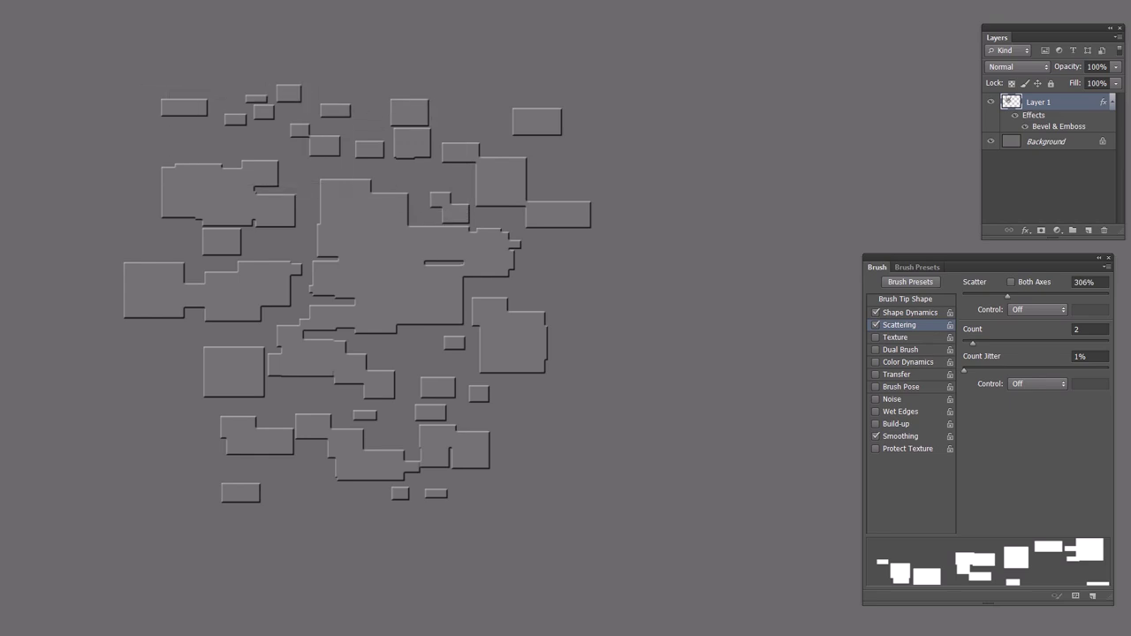
Step: Give Layer 1 a black Multiply Outer Glow, 51 px size at 16% opacity
left_click(4, 1)
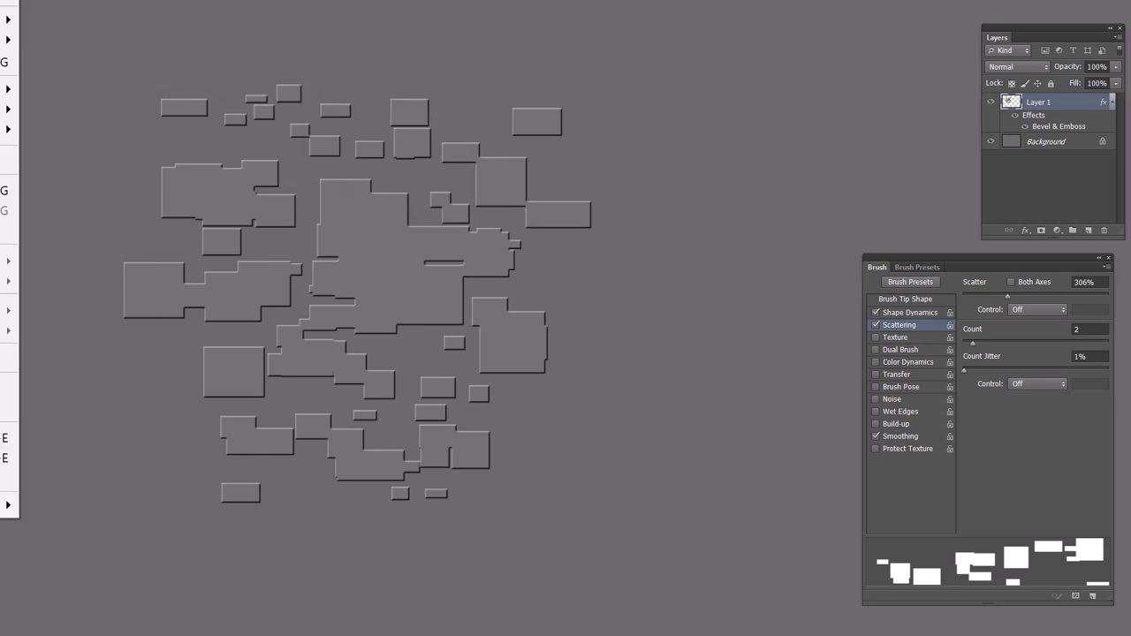
mouse_move(9, 0)
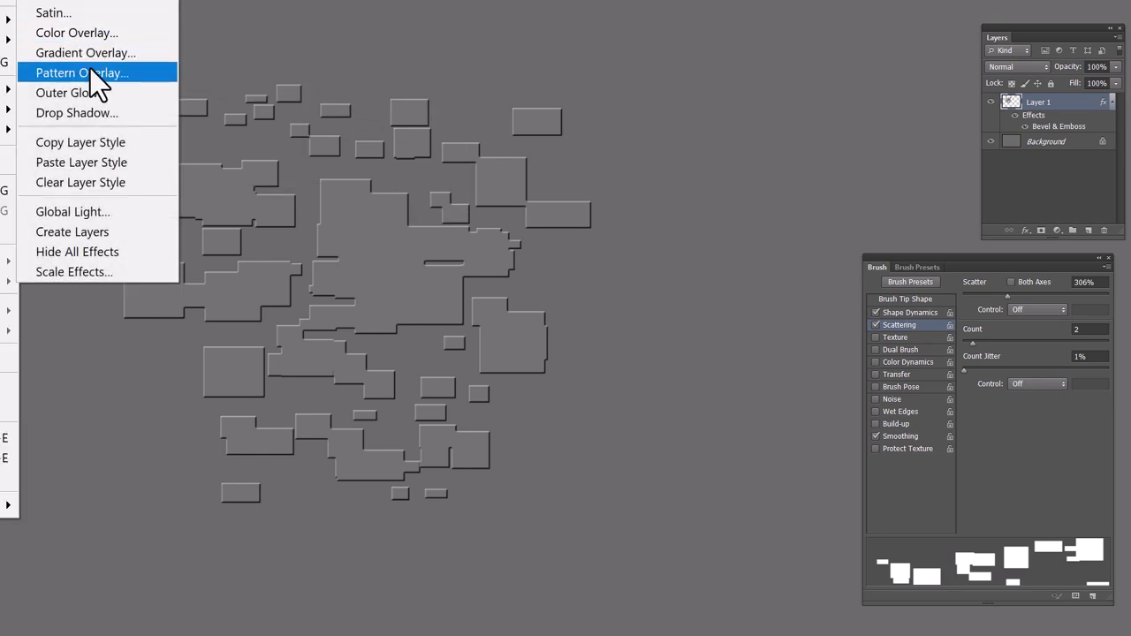
left_click(83, 91)
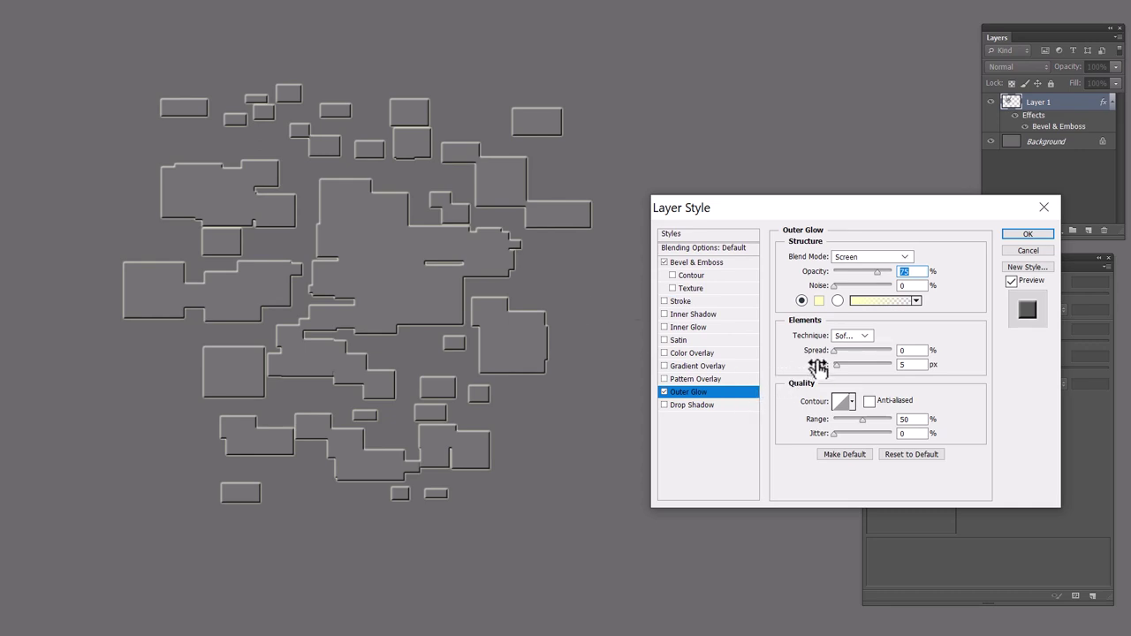
left_click_drag(840, 368, 852, 367)
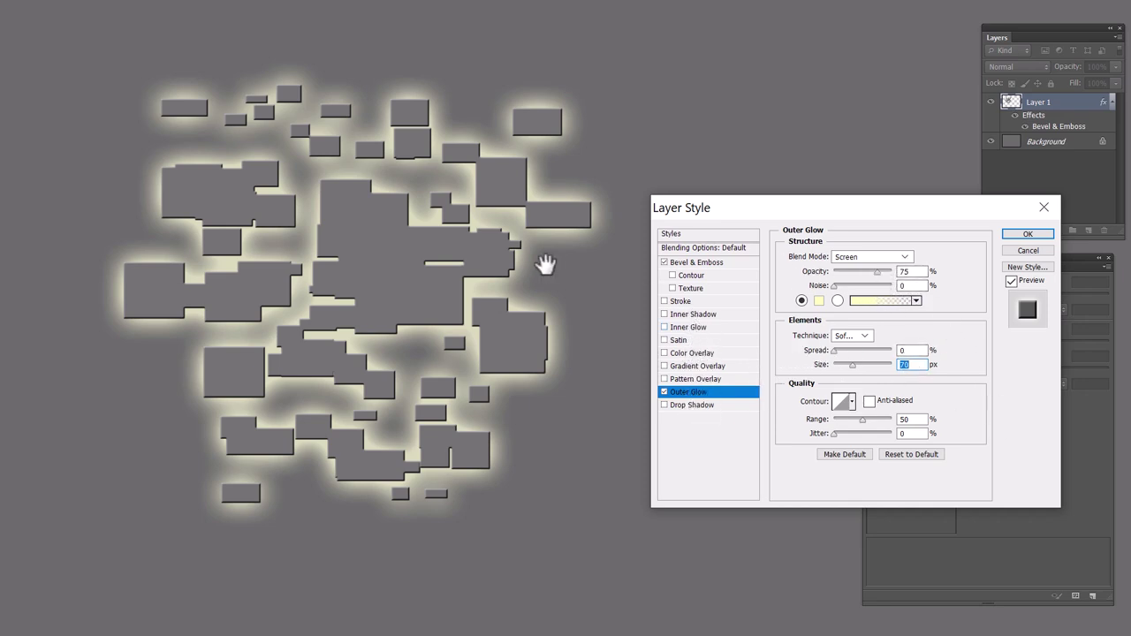
left_click(848, 256)
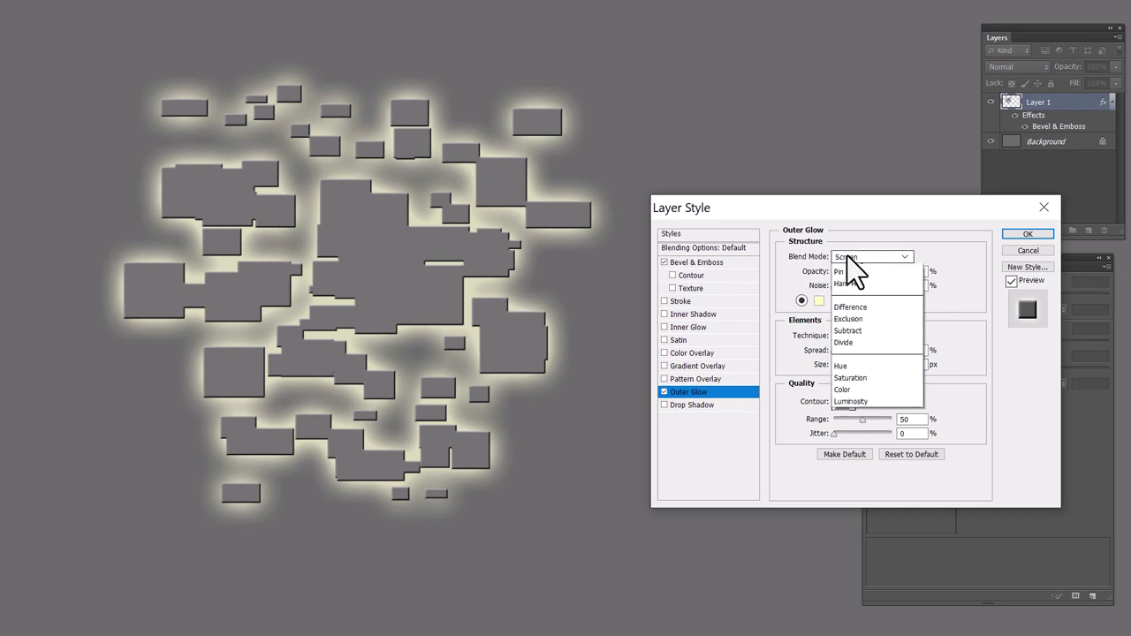
left_click(863, 316)
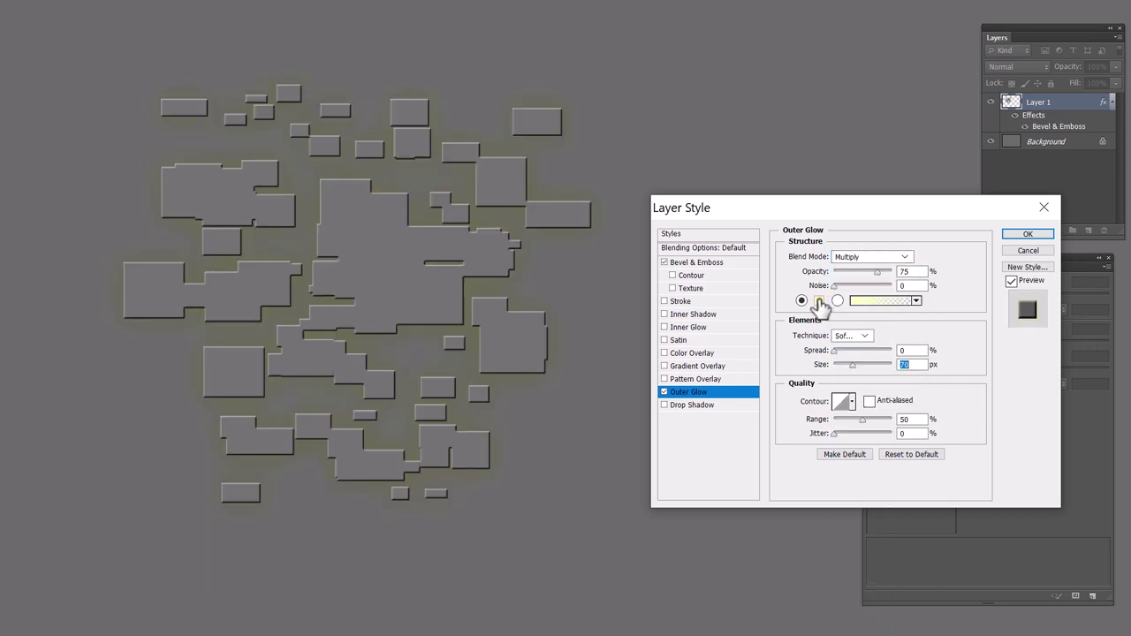
left_click(819, 301)
left_click_drag(75, 212, 41, 250)
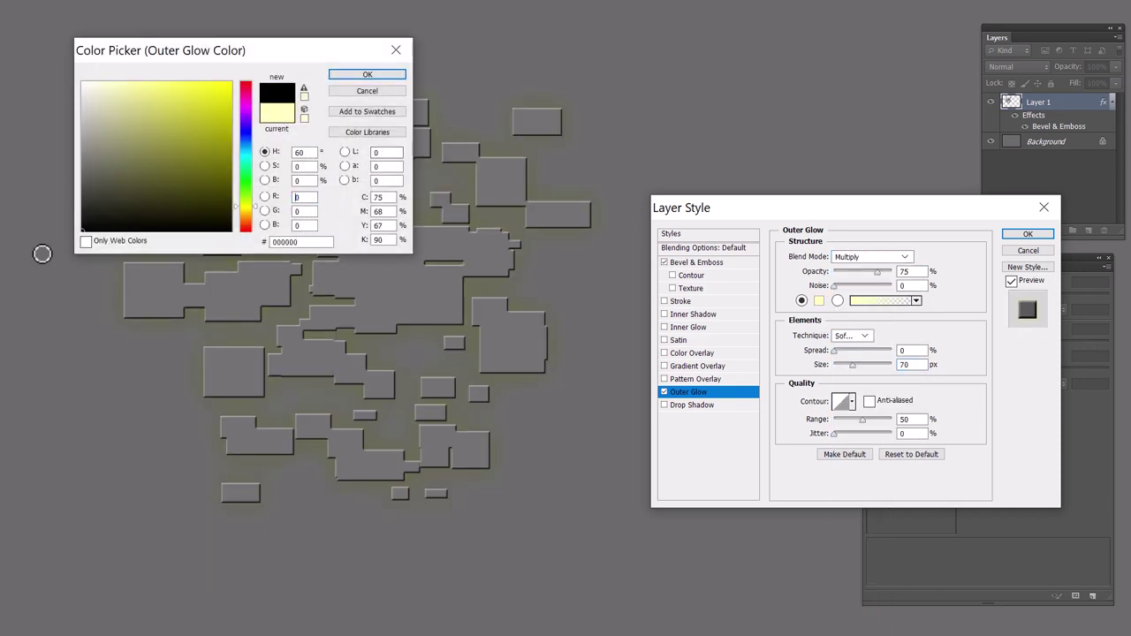
left_click(340, 73)
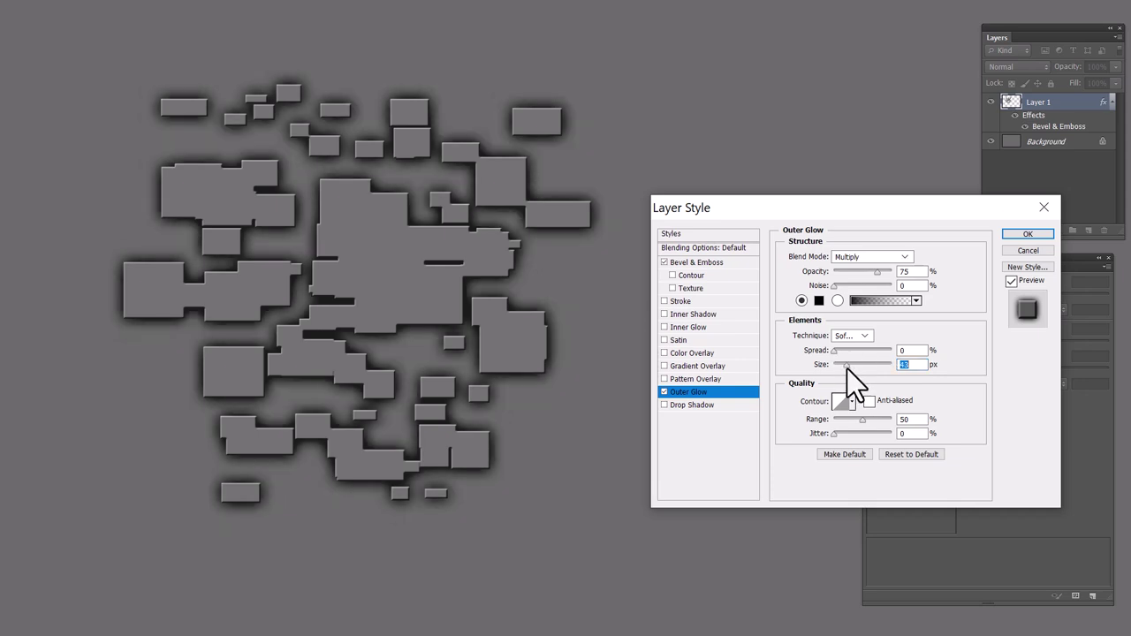
left_click_drag(847, 368, 849, 366)
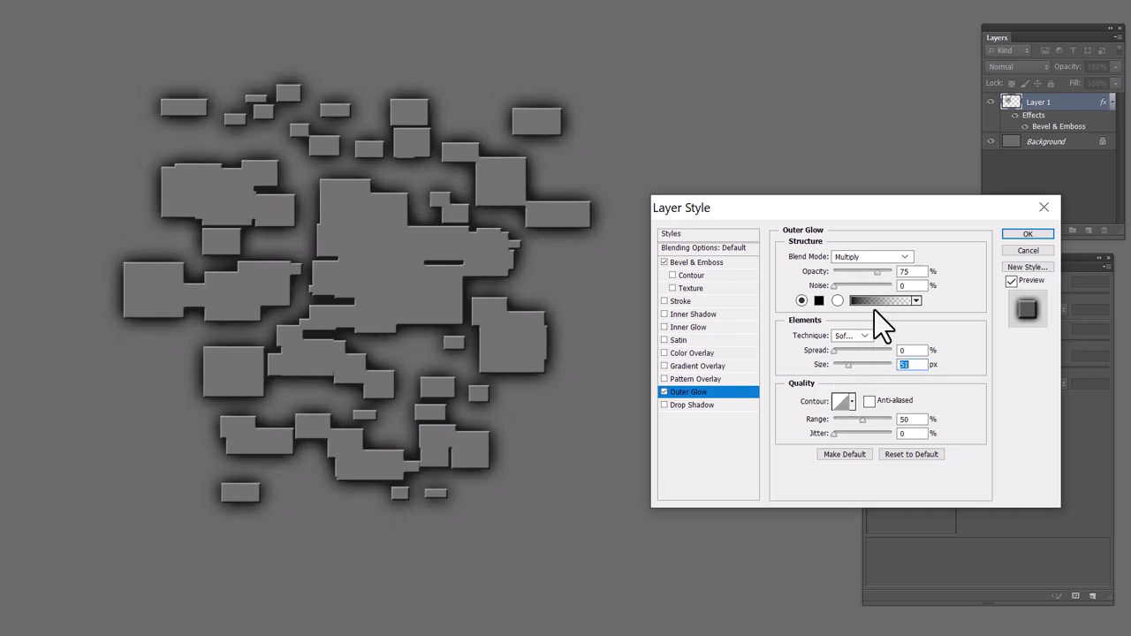
left_click_drag(877, 275, 844, 280)
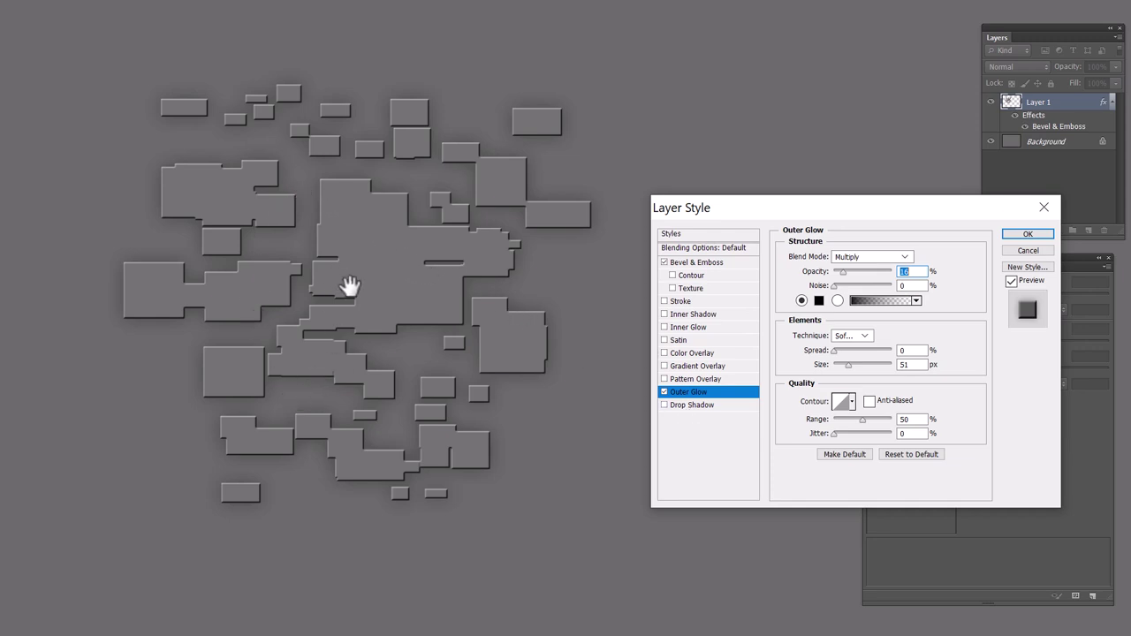
Step: Enable a 75% Multiply Drop Shadow at 5 px and apply the layer style
left_click(689, 406)
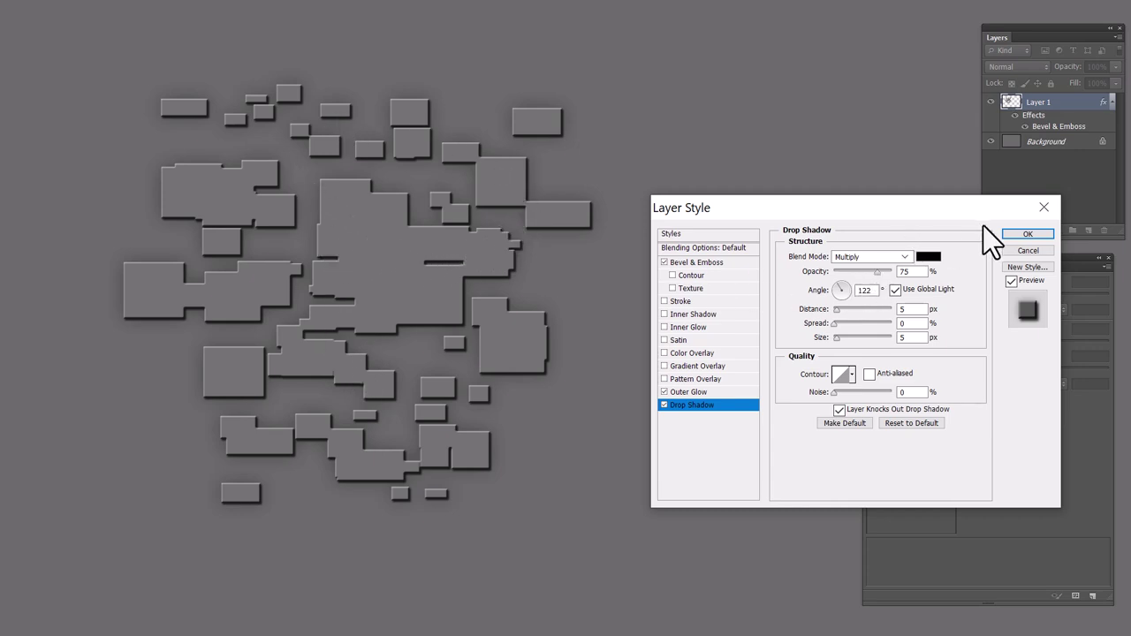
left_click(1036, 234)
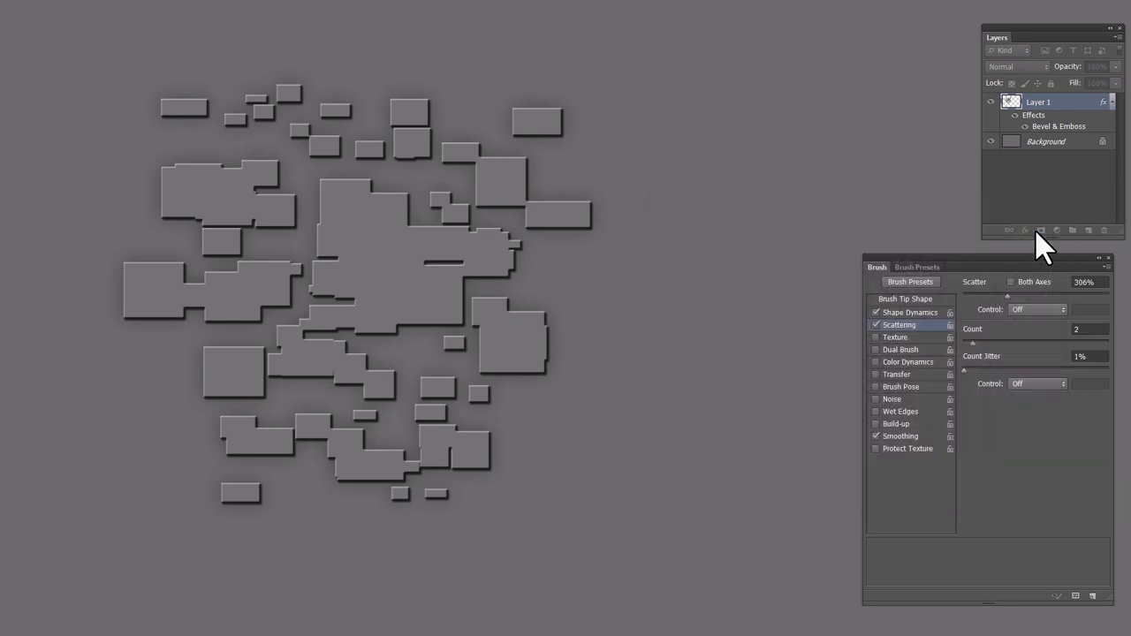
Step: Create Layer 2, paint rectangles on it, and paste Layer 1's layer style onto it
key("ctrl+shift+alt+n")
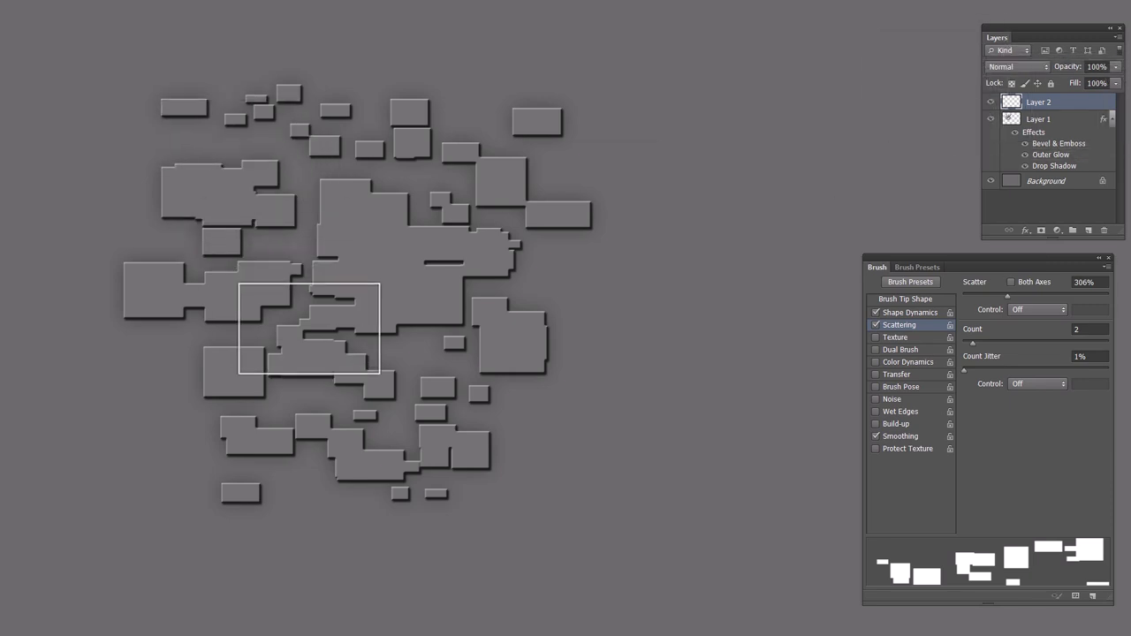
mouse_move(206, 437)
left_mouse_down()
mouse_move(233, 377)
mouse_move(269, 215)
mouse_move(368, 147)
mouse_move(313, 237)
mouse_move(235, 122)
mouse_move(337, 352)
mouse_move(324, 243)
mouse_move(369, 359)
mouse_move(371, 402)
mouse_move(314, 429)
mouse_move(378, 415)
mouse_move(339, 417)
mouse_move(313, 401)
mouse_move(292, 381)
mouse_move(295, 363)
mouse_move(363, 398)
mouse_move(391, 438)
mouse_move(354, 492)
mouse_move(298, 487)
mouse_move(252, 440)
mouse_move(214, 286)
mouse_move(159, 167)
mouse_move(291, 180)
left_mouse_up()
left_click(1035, 124)
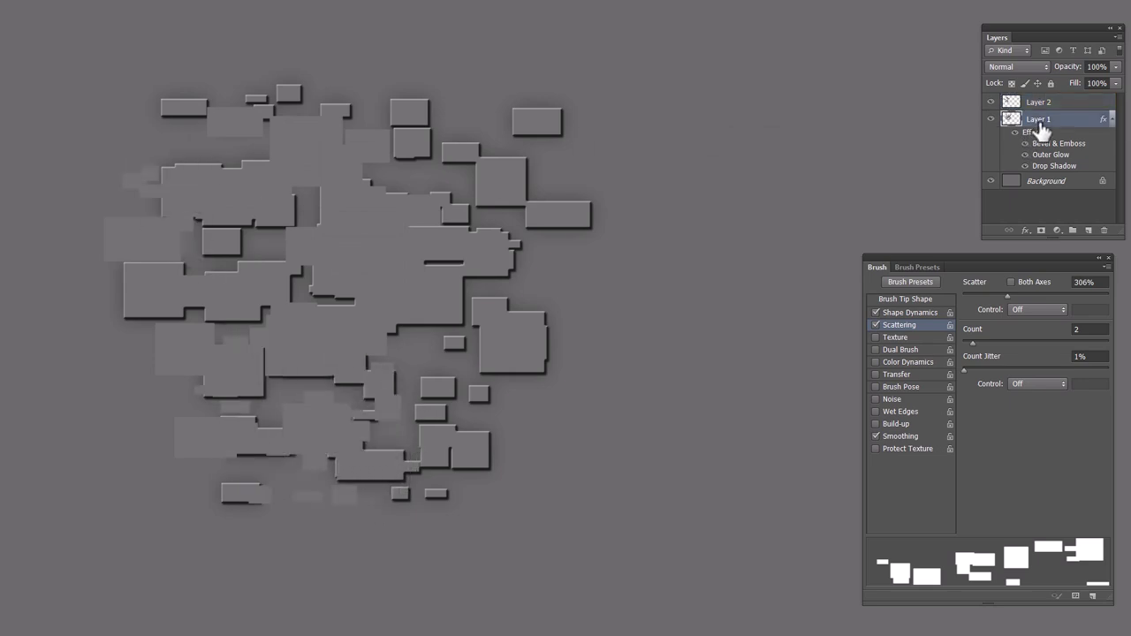
right_click(1036, 124)
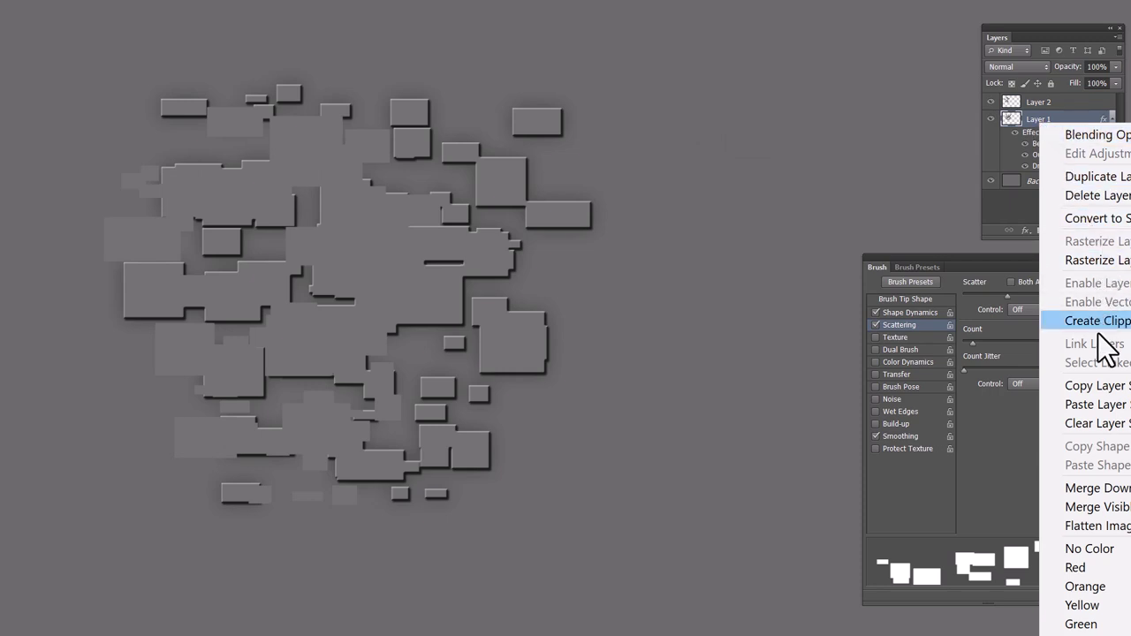
left_click(1098, 386)
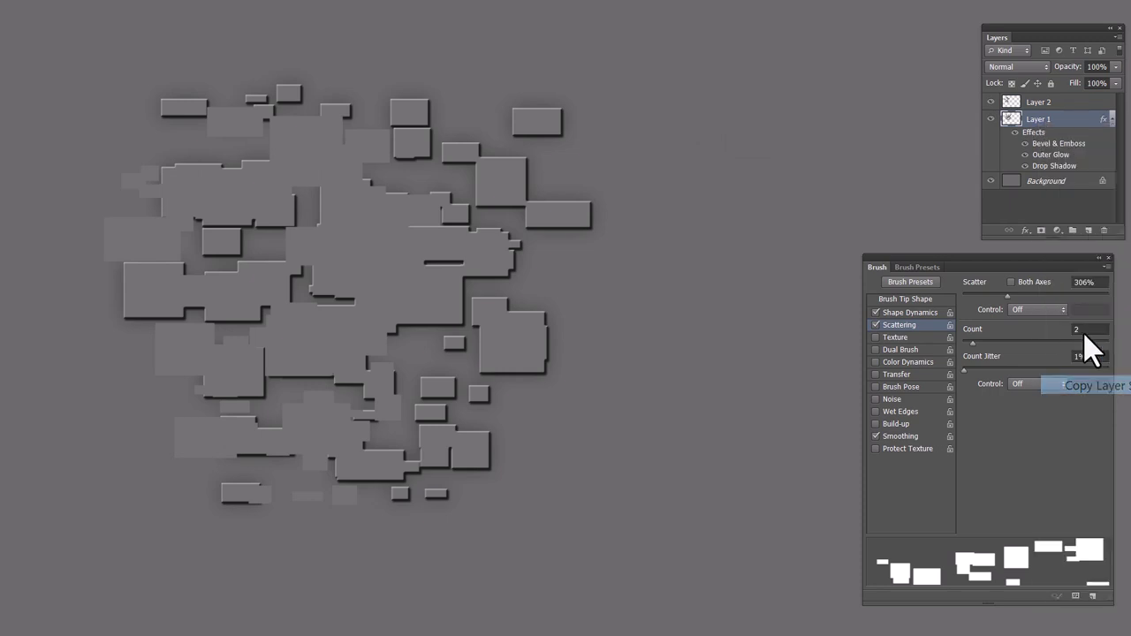
left_click(1036, 104)
right_click(1036, 104)
left_click(1098, 385)
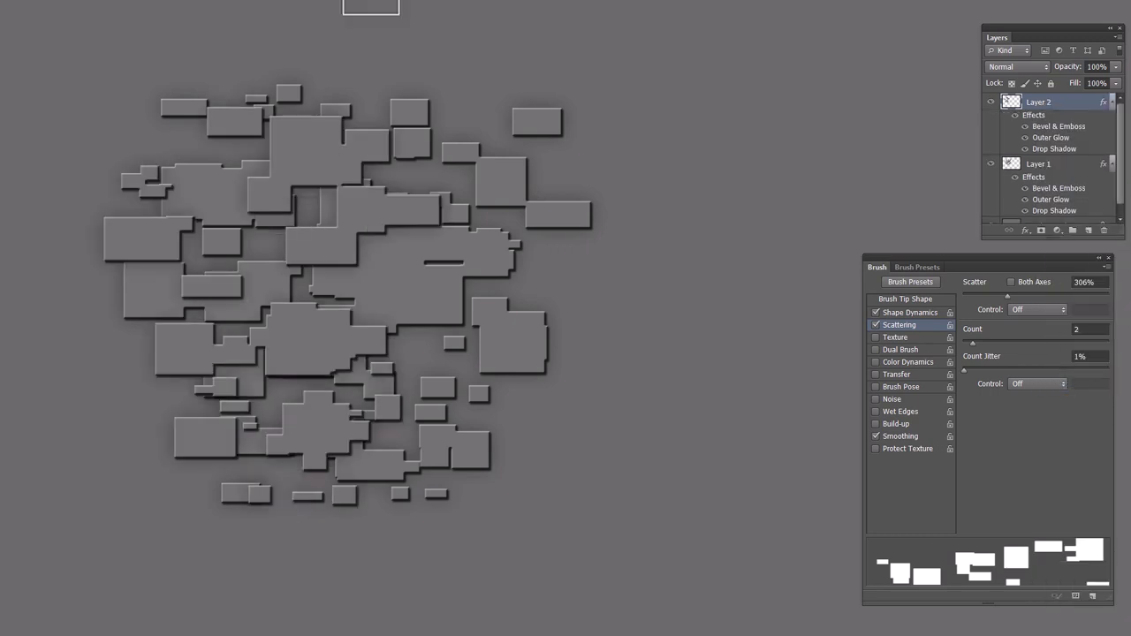
Step: Paint more scattered rectangles near the top centre and across the left side
left_click(406, 132)
mouse_move(411, 237)
left_mouse_down()
mouse_move(366, 300)
mouse_move(252, 253)
mouse_move(228, 214)
mouse_move(267, 206)
mouse_move(143, 108)
mouse_move(258, 232)
left_mouse_up()
left_click(257, 229)
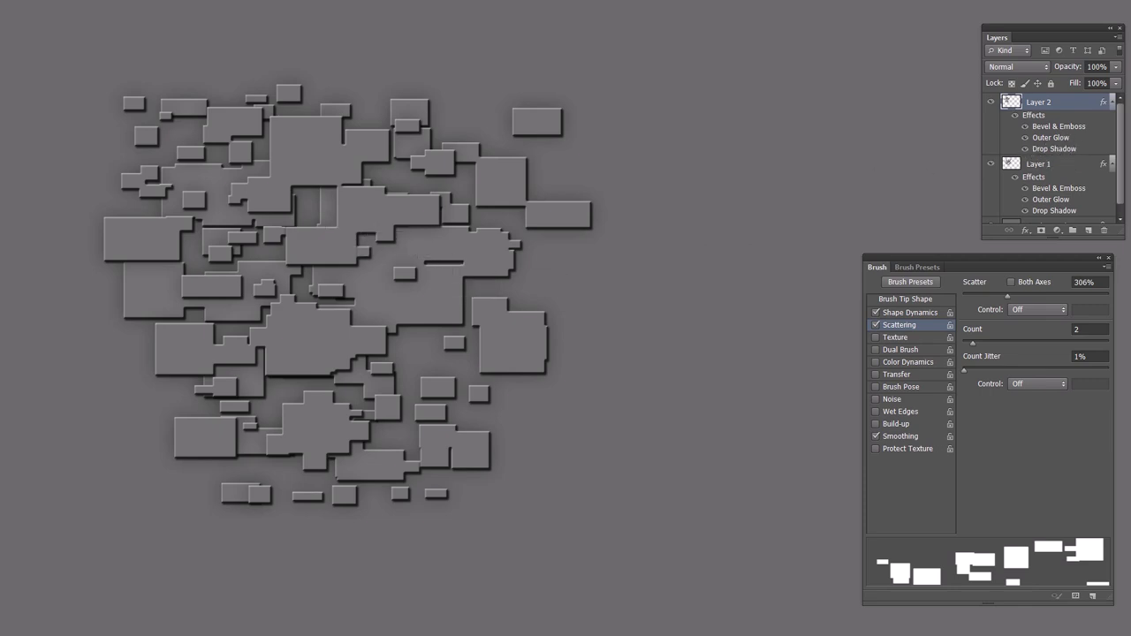
Step: Build a combined rectangular selection: wide rectangle, small block, tall downward strip and side notch
key("m")
left_click_drag(434, 242, 599, 320)
left_click_drag(483, 305, 523, 345)
left_click_drag(573, 314, 552, 431)
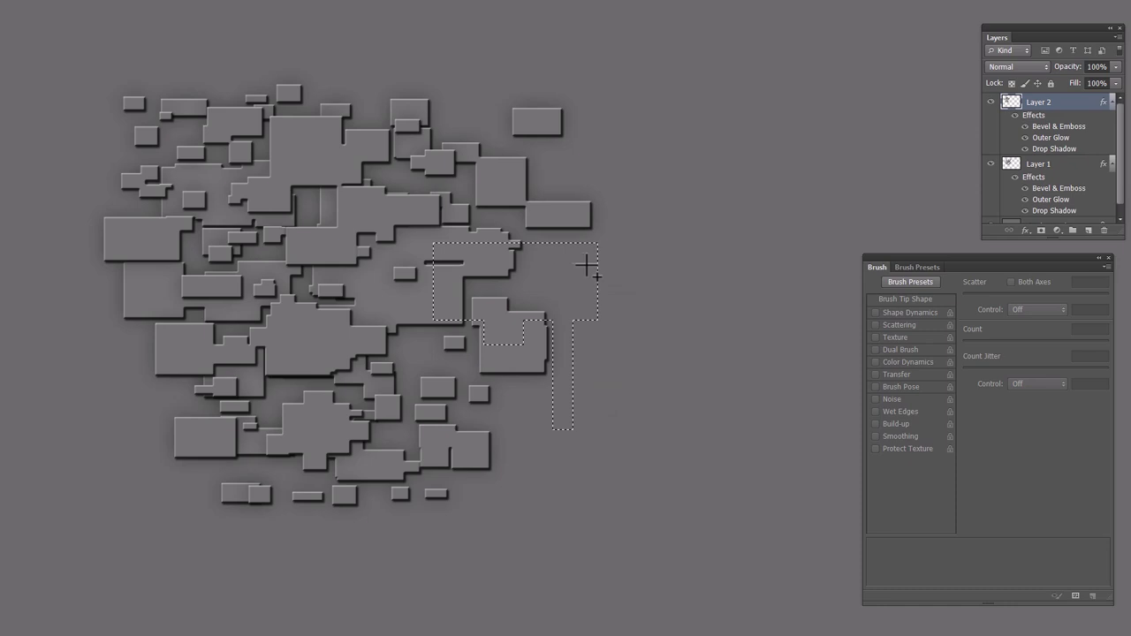
left_click_drag(589, 264, 614, 302)
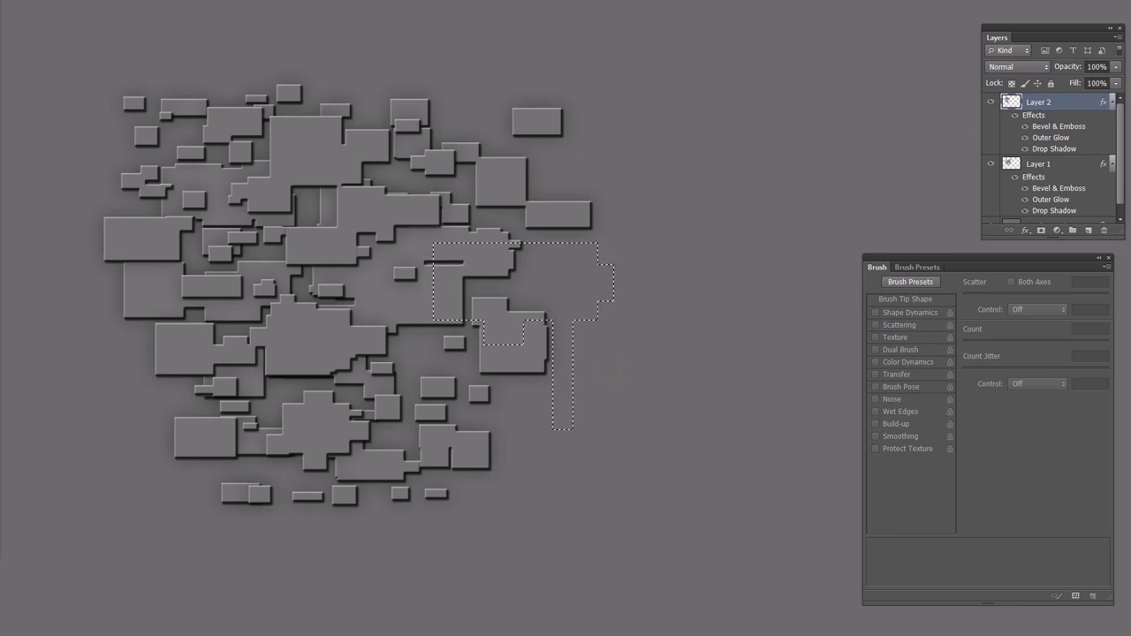
Step: Fill the combined panel selection on Layer 2, then deselect
key("shift+F5")
key("Escape")
key("ctrl+d")
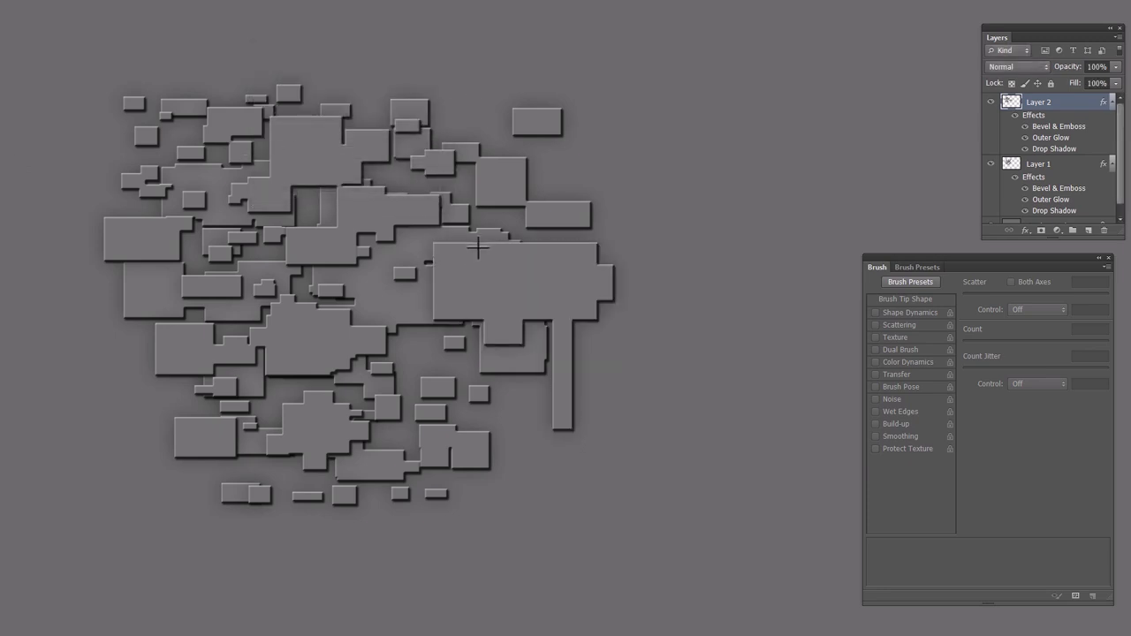